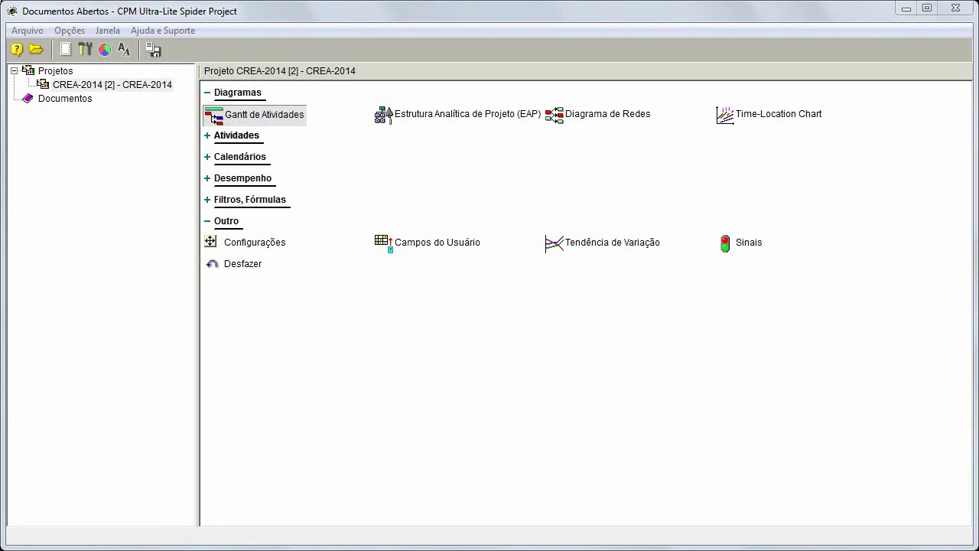
Open the Gantt de Atividades for the CREA-2014 project and expand Fase 1.
click(713, 285)
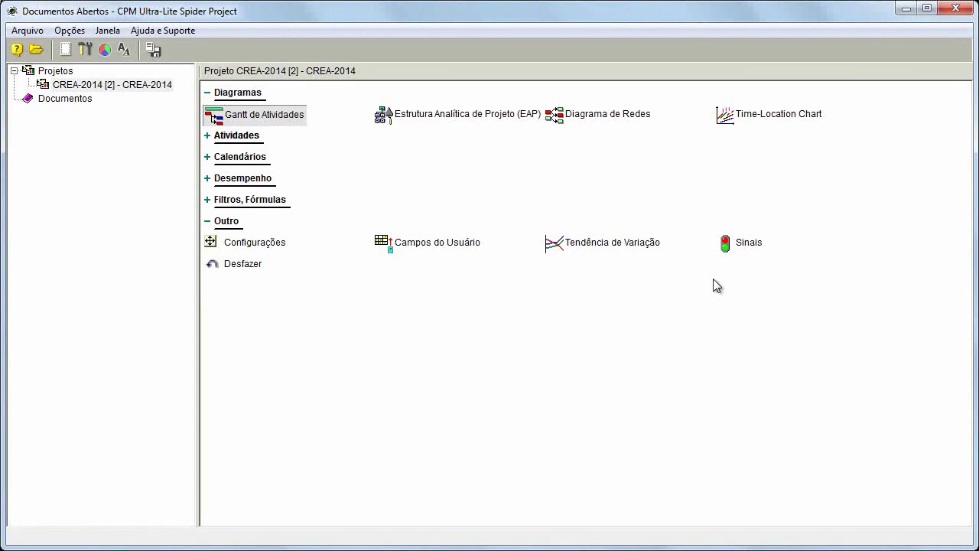
click(265, 114)
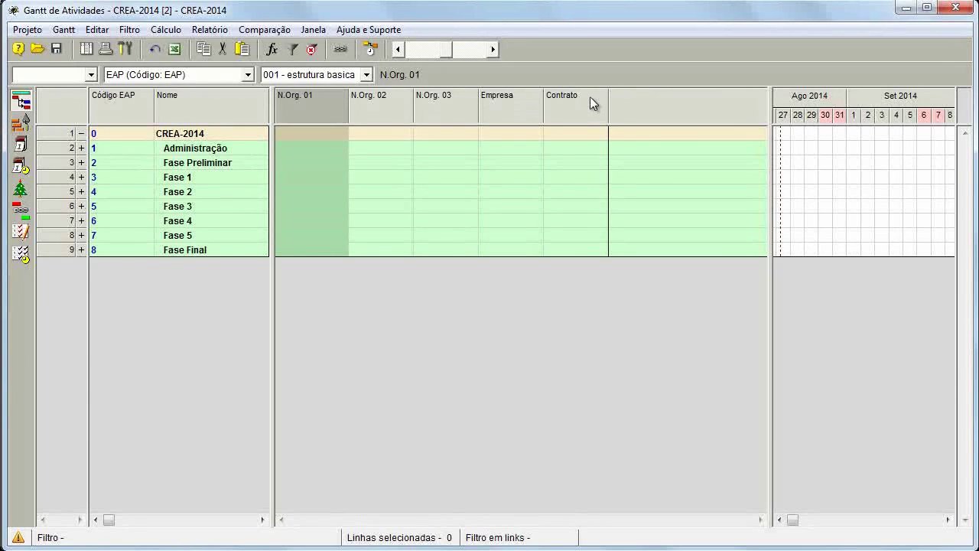
click(81, 177)
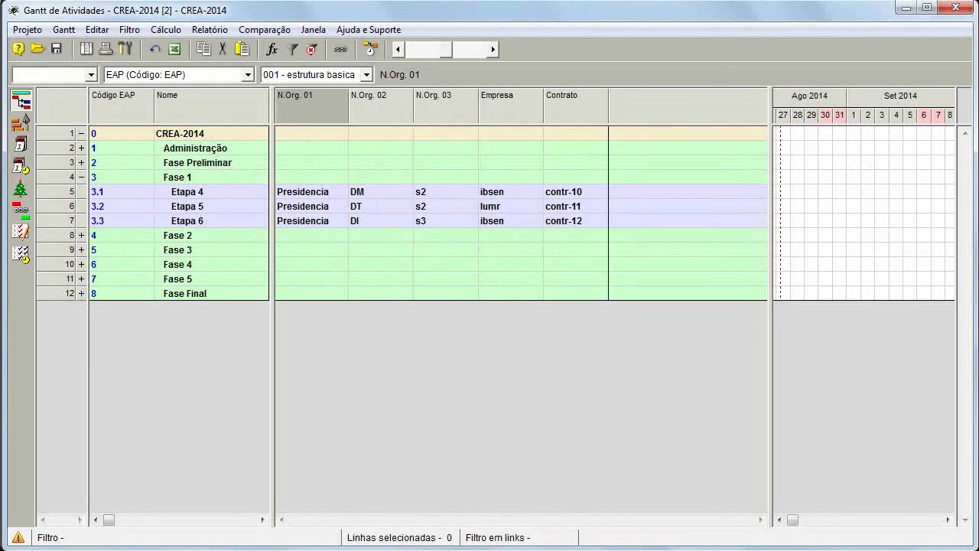
Move the Gantt window aside, check the type of the N.Org. 01 field in Campos do Usuário, and close that table.
drag(972, 28, 361, 105)
drag(246, 18, 863, 26)
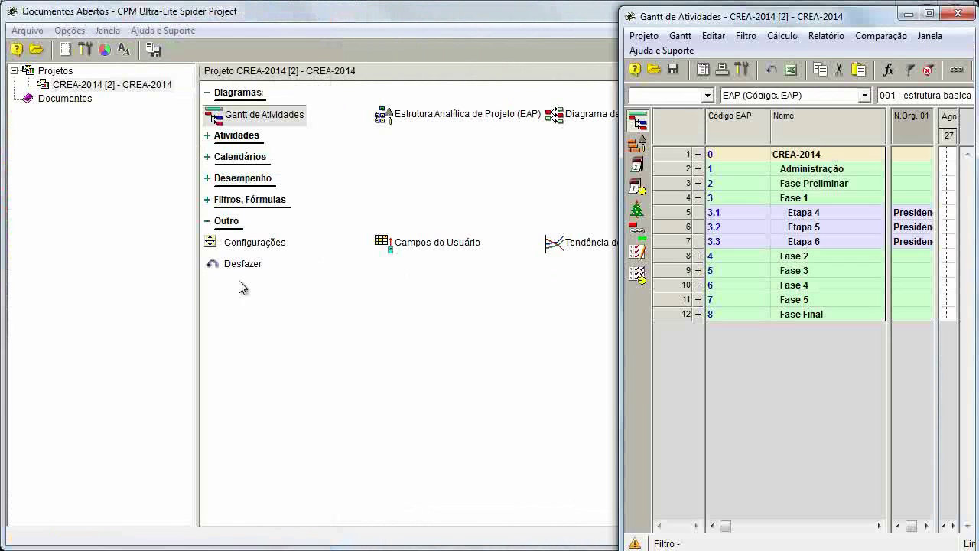
click(440, 245)
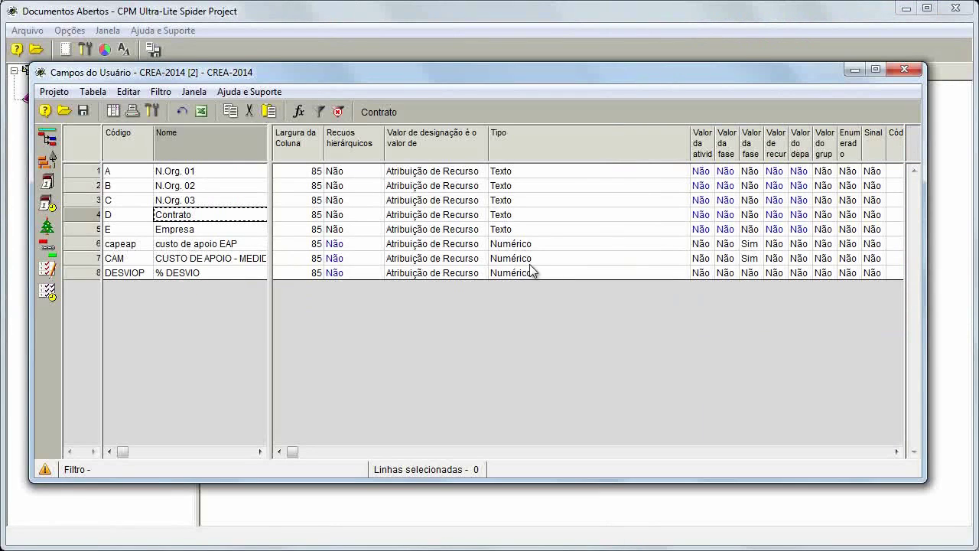
click(531, 173)
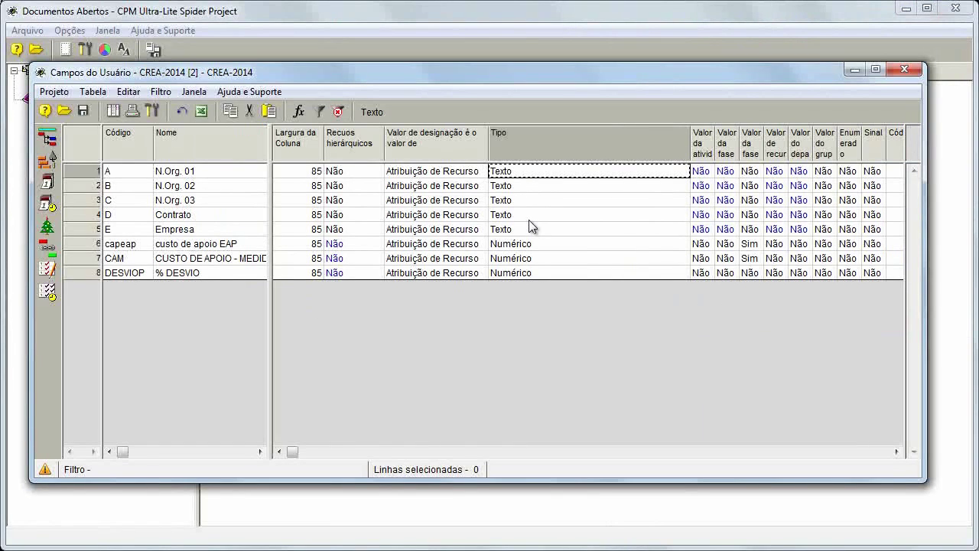
click(905, 69)
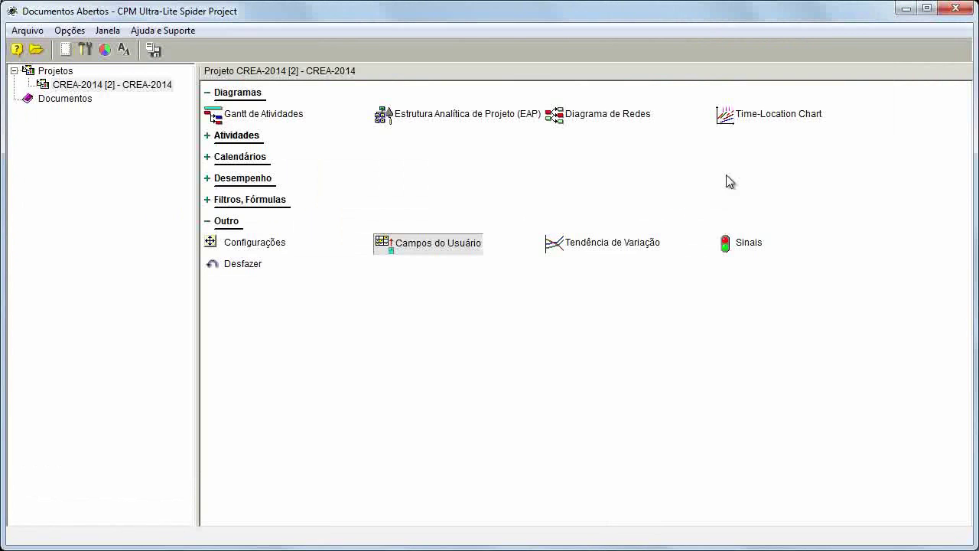
Return to the Gantt de Atividades, widen the table to show the Contrato column, and expand Fase Preliminar and Administração.
click(262, 123)
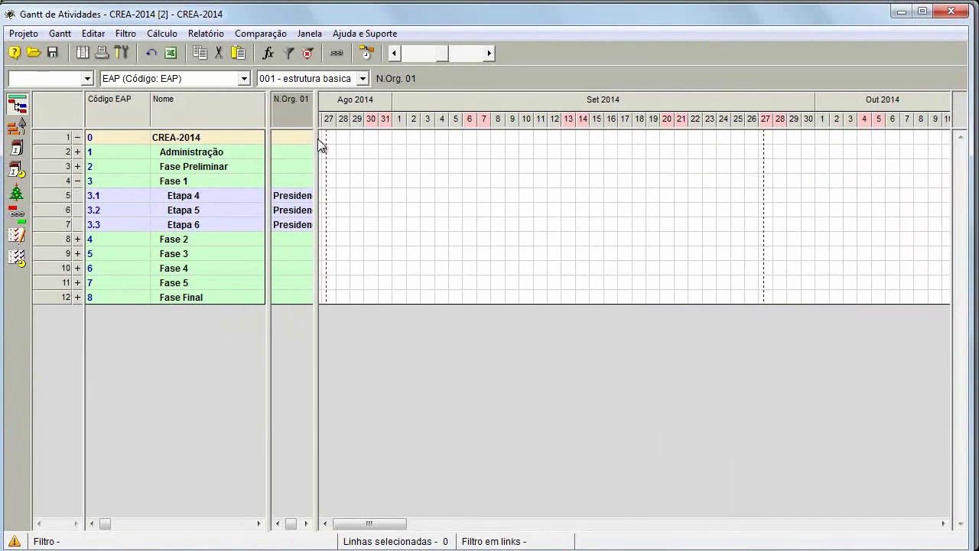
drag(313, 138, 788, 177)
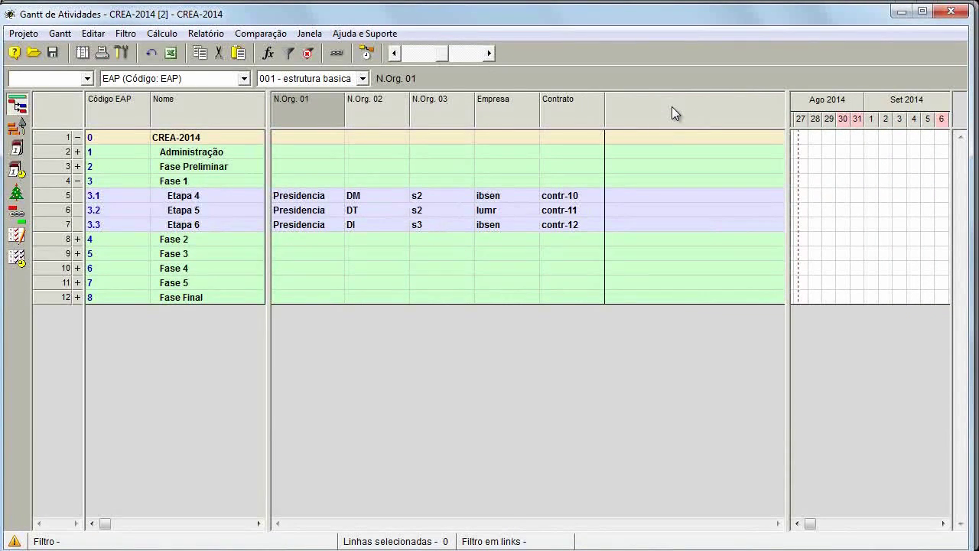
click(77, 166)
click(77, 152)
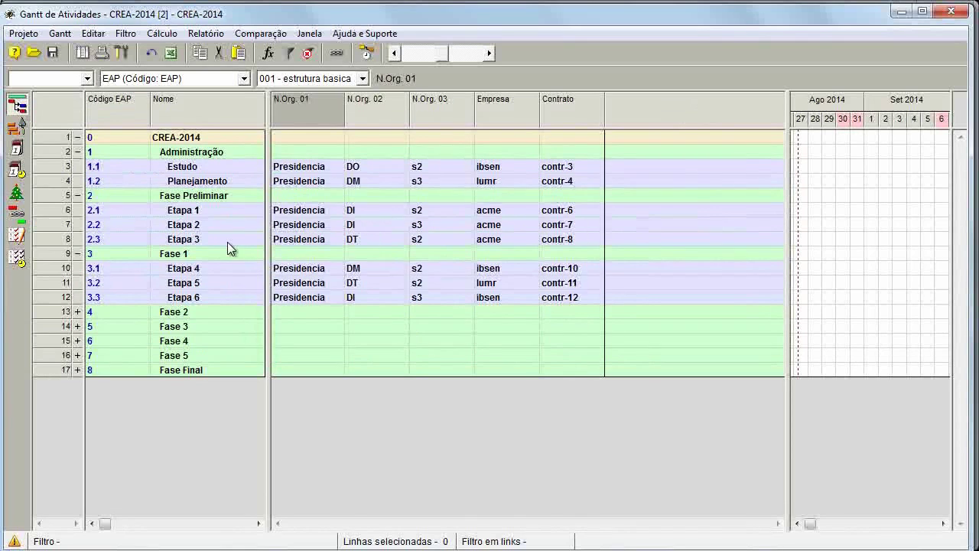
click(363, 78)
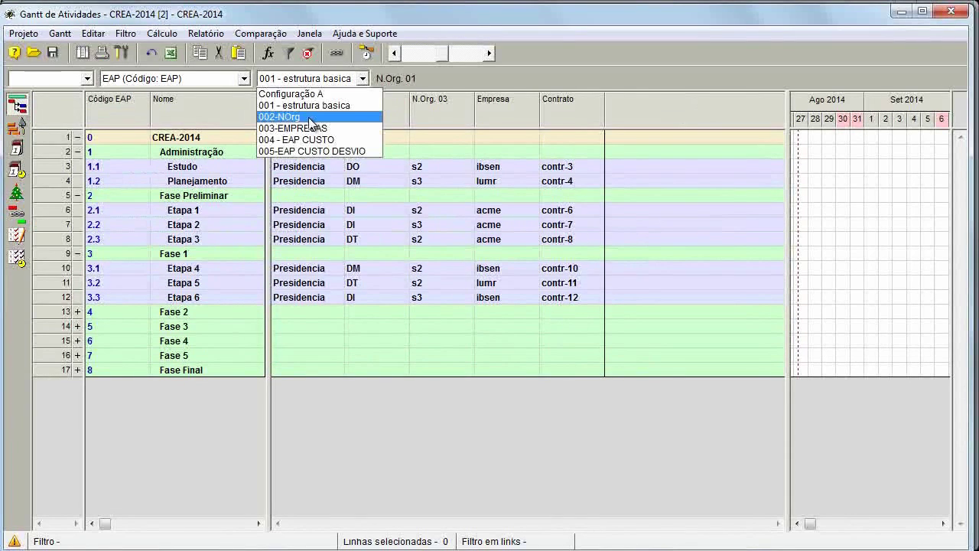
click(305, 117)
click(351, 81)
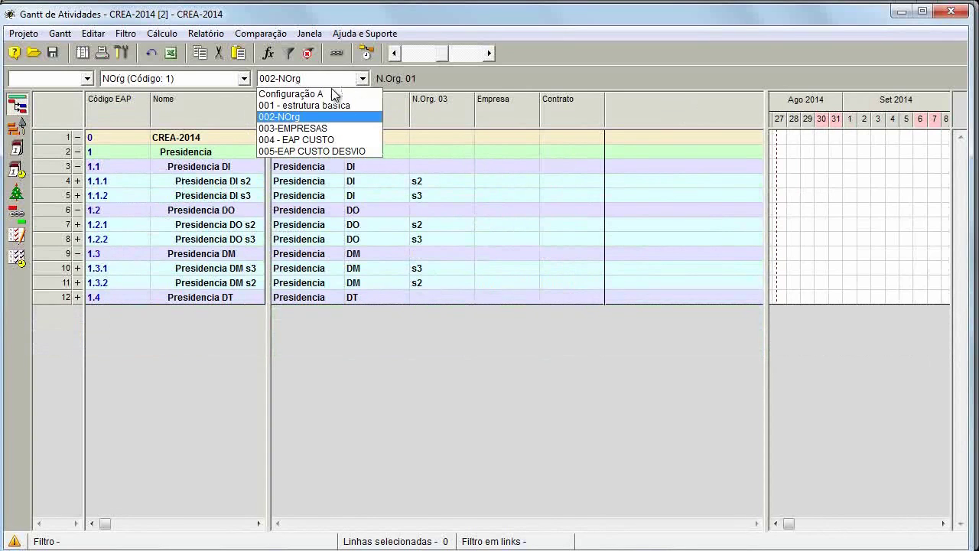
click(318, 105)
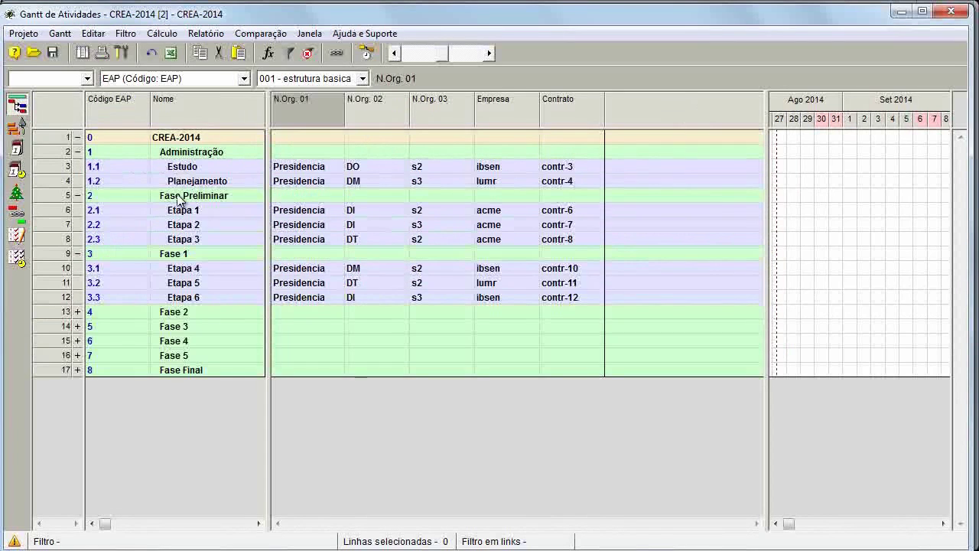
Collapse Fase Preliminar and Fase 1, and apply the 002-NOrg configuration to the Gantt.
click(78, 196)
click(79, 210)
click(323, 78)
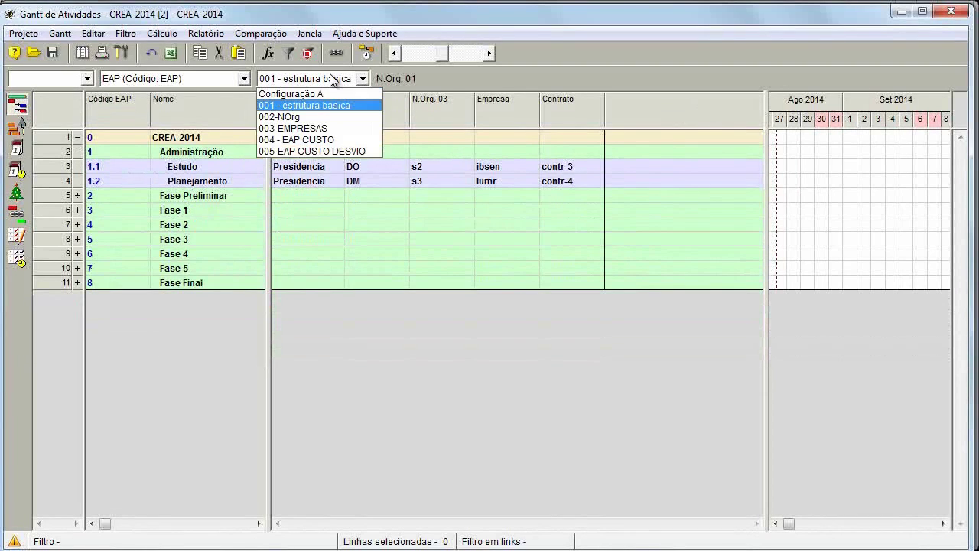
click(319, 117)
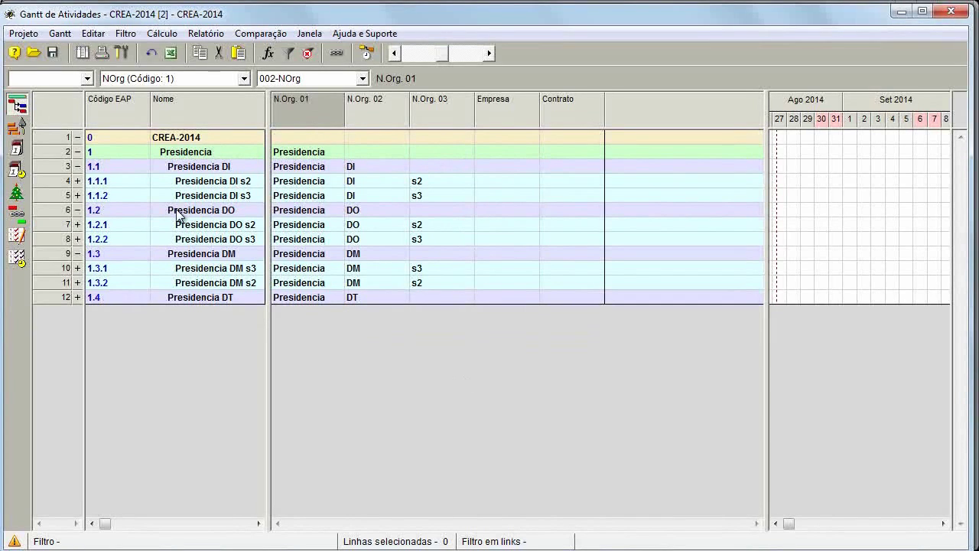
Apply the 003-EMPRESAS configuration and expand the acme and ibsen companies to list their contracts.
click(314, 78)
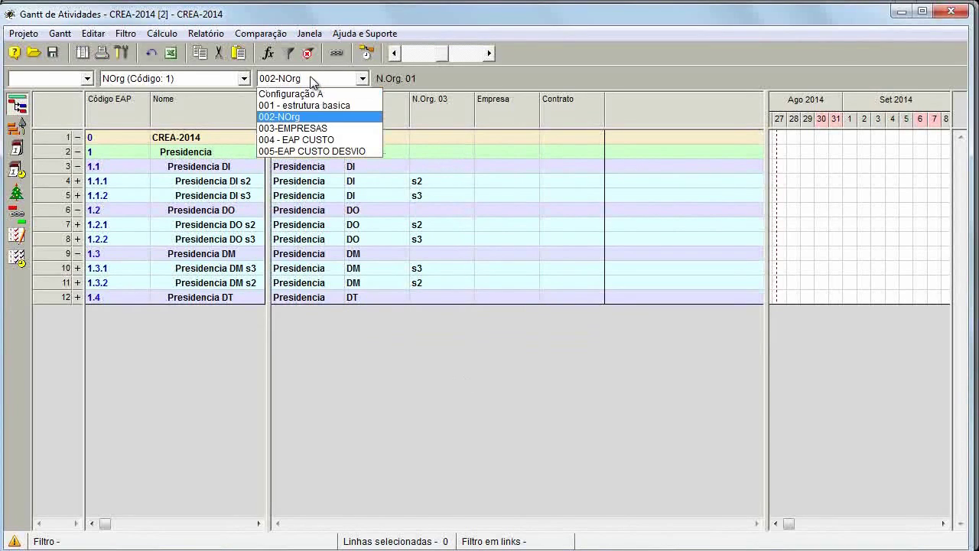
click(324, 136)
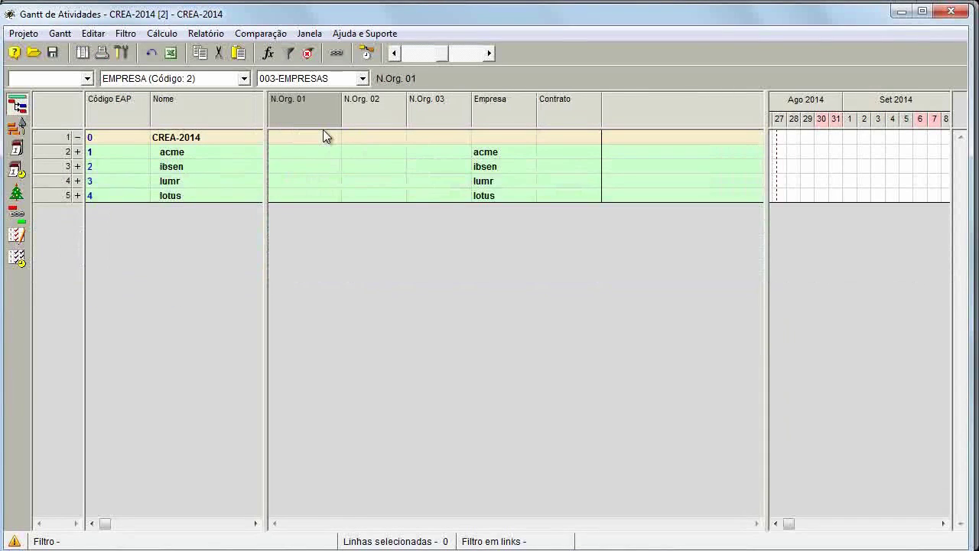
click(76, 153)
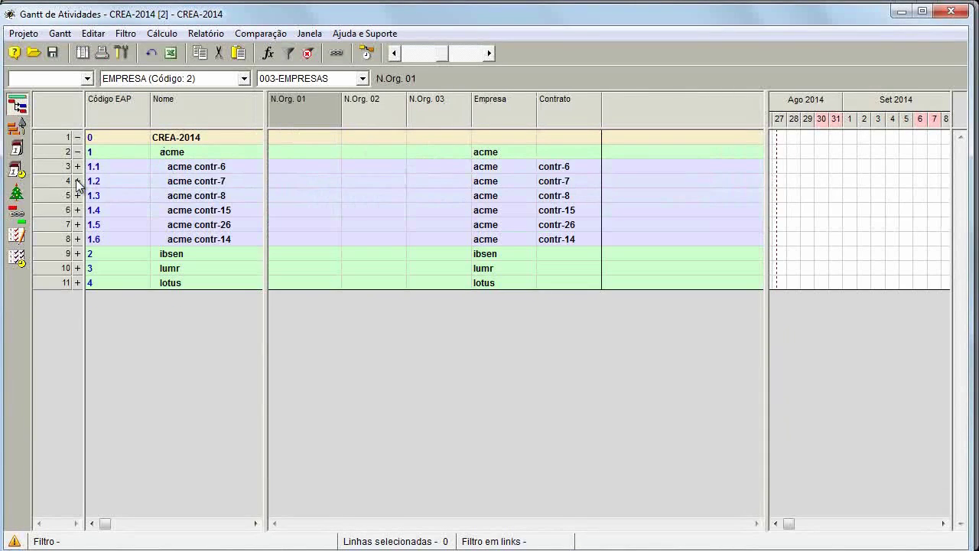
click(76, 254)
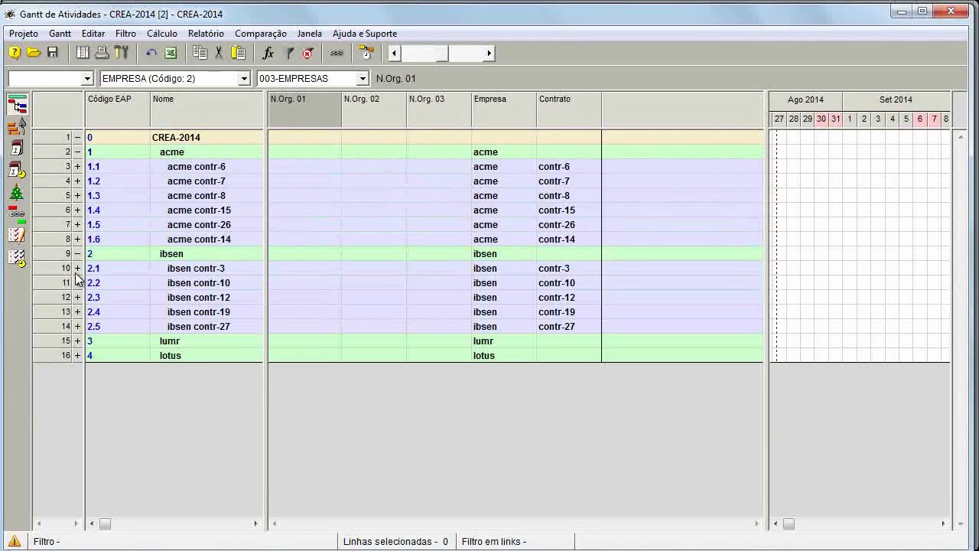
Expand all the ibsen contracts from contr-3 to contr-27 and inspect the Estudo and ibsen contr-3 rows.
click(76, 267)
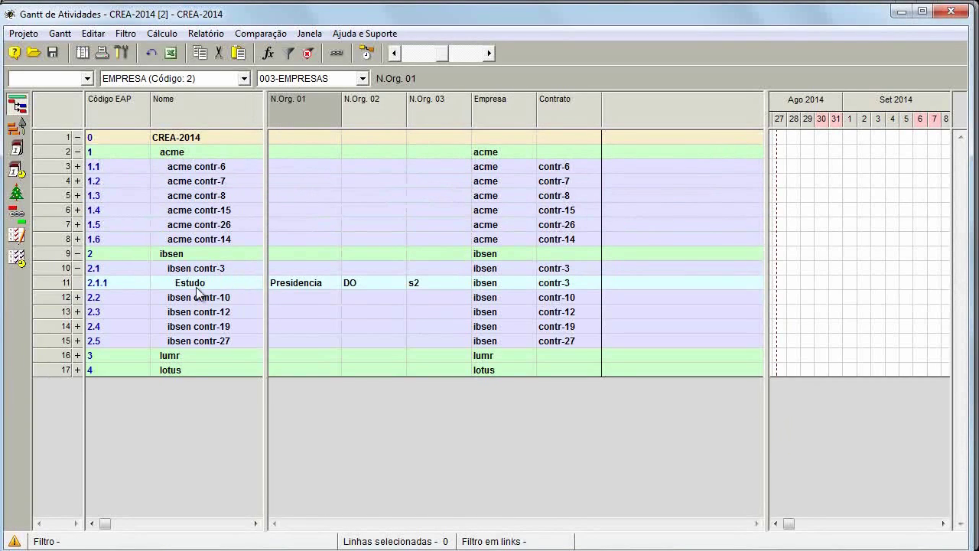
click(77, 297)
click(76, 326)
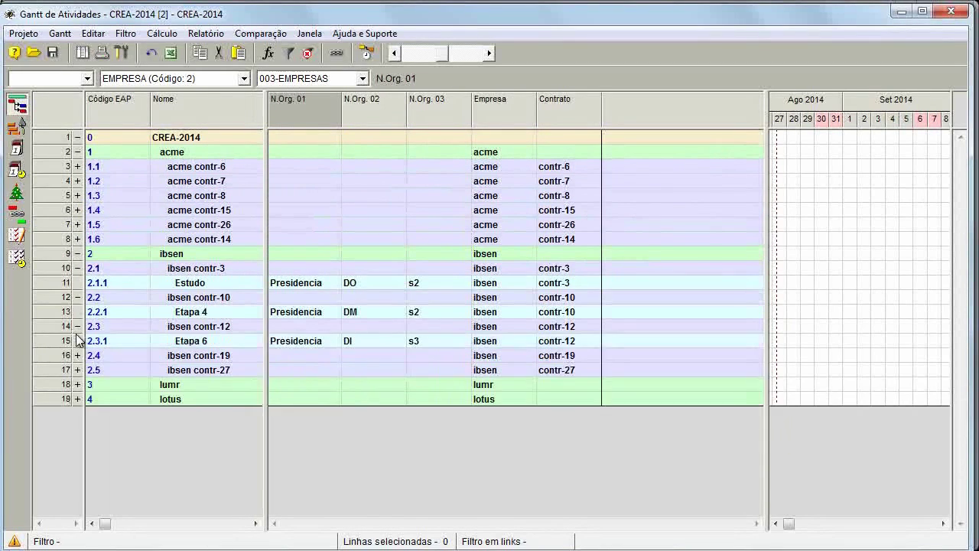
click(77, 355)
click(76, 384)
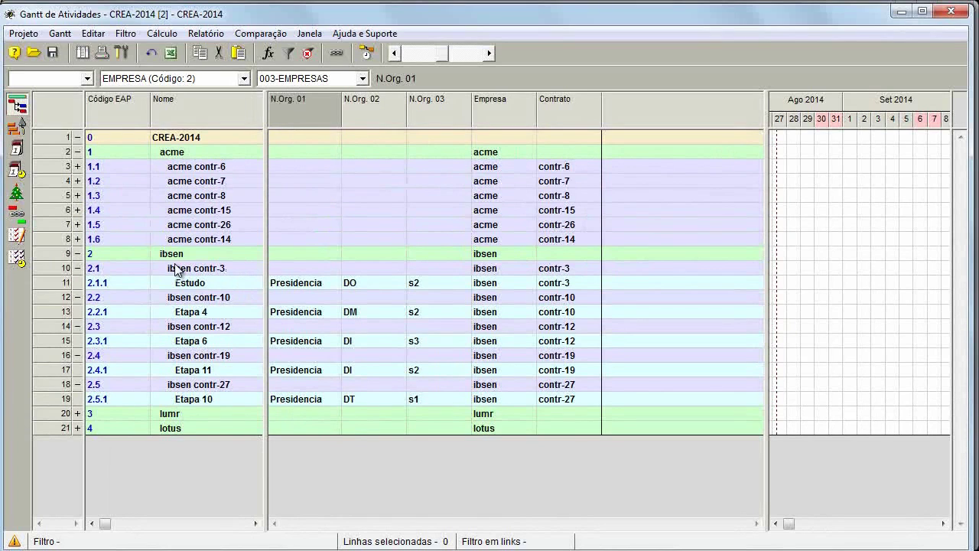
click(191, 283)
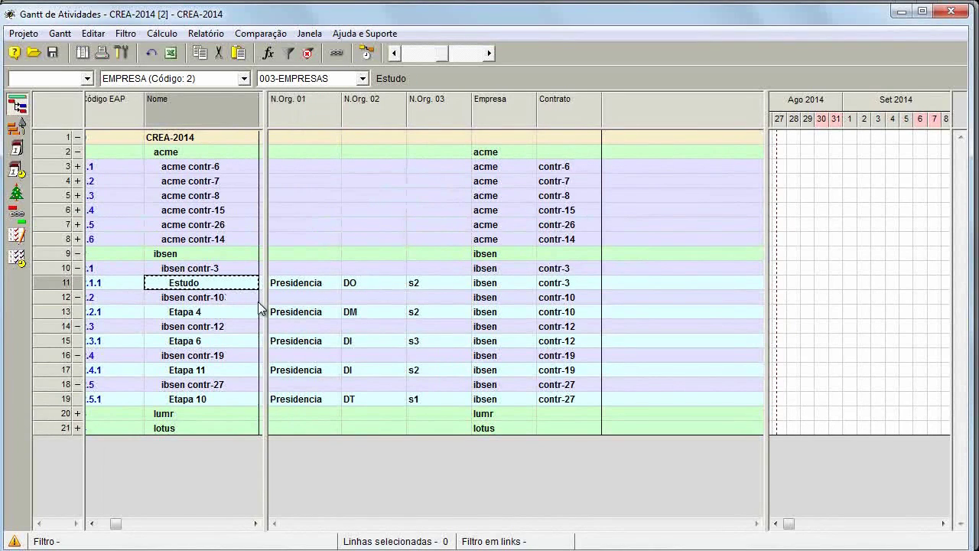
click(229, 270)
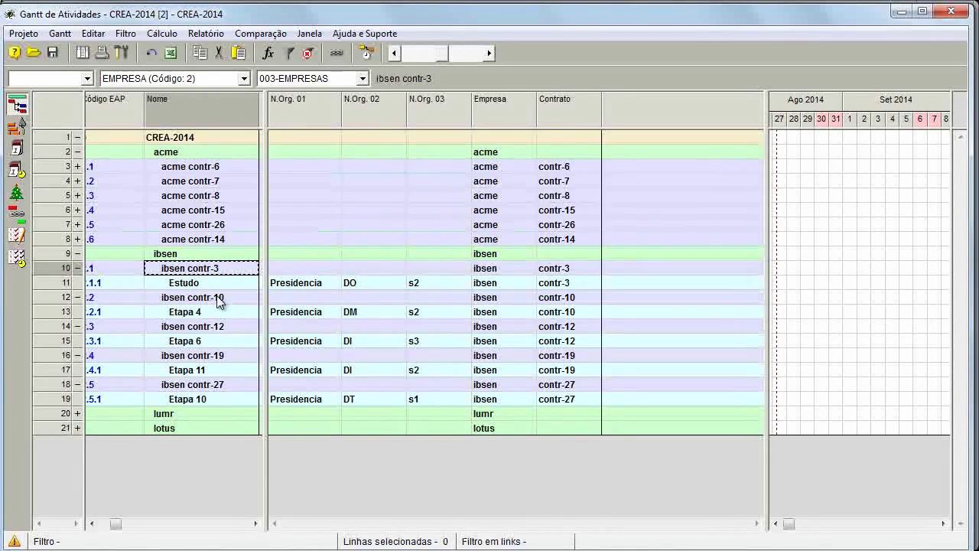
Collapse the five ibsen contracts, hiding their individual stages.
click(76, 268)
click(77, 282)
click(76, 297)
click(76, 312)
click(76, 325)
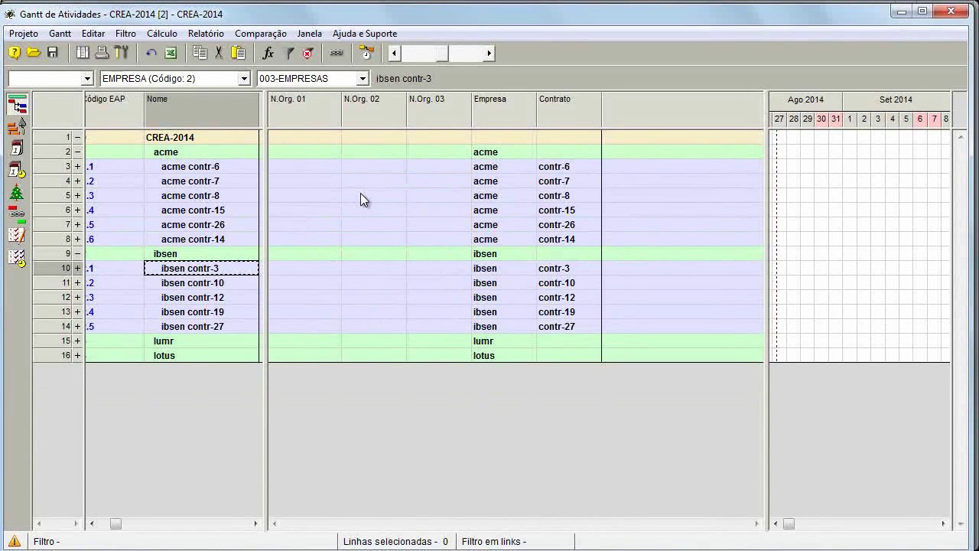
Apply the 004 - EAP CUSTO configuration and expand Fase Final, Fase 5, Fase 4 and Fase 3 to show stage costs.
click(362, 78)
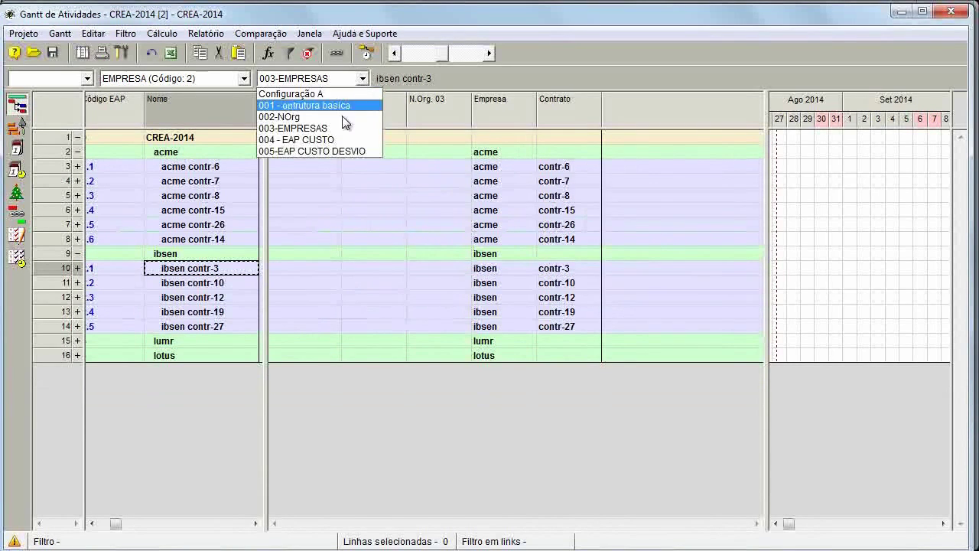
click(313, 140)
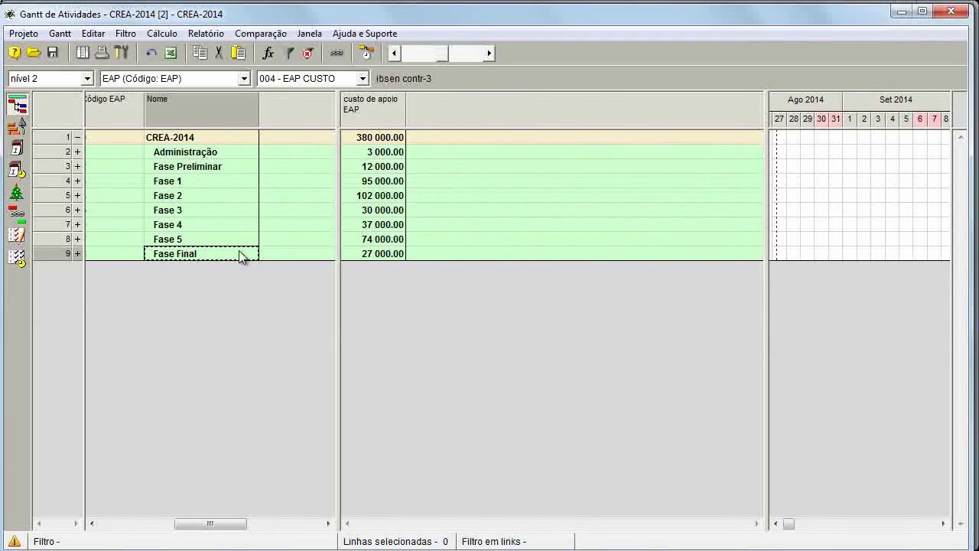
click(78, 253)
click(77, 239)
click(77, 224)
click(78, 210)
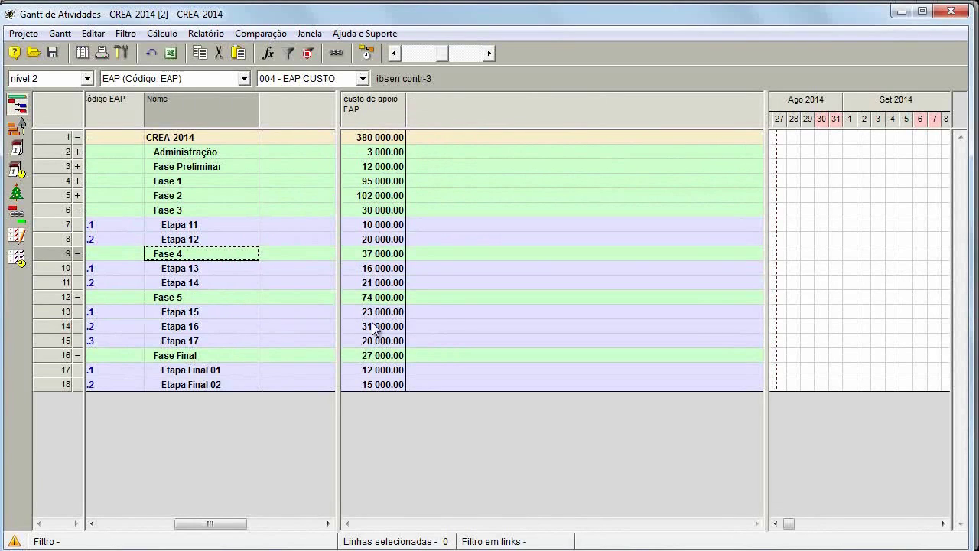
Apply the 005-EAP CUSTO DESVIO configuration and expand Fase Final, Fase 5 and Fase 4.
click(362, 78)
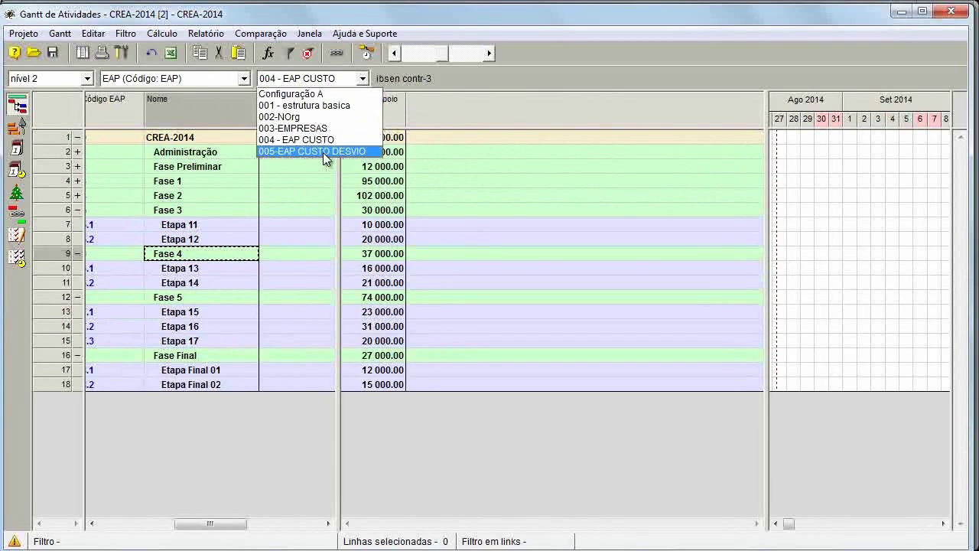
click(320, 152)
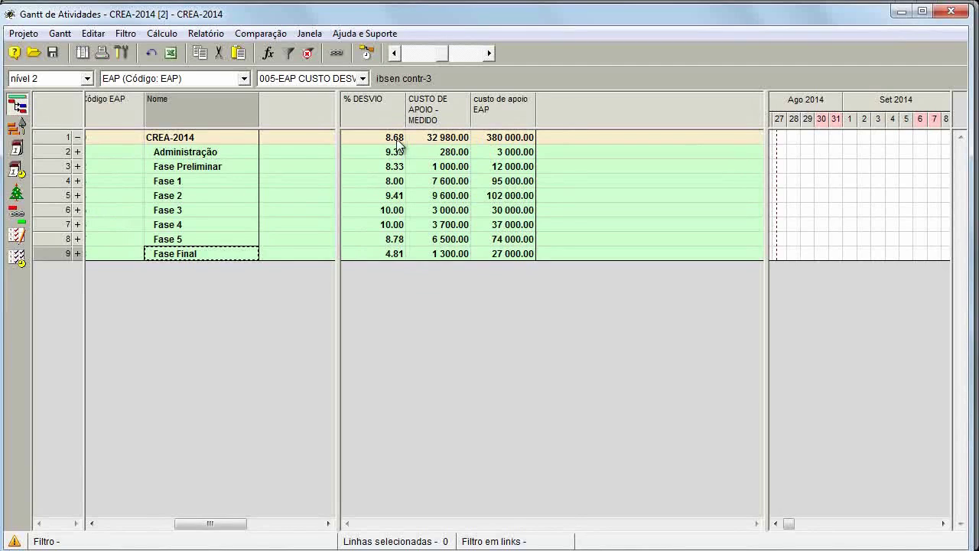
click(76, 254)
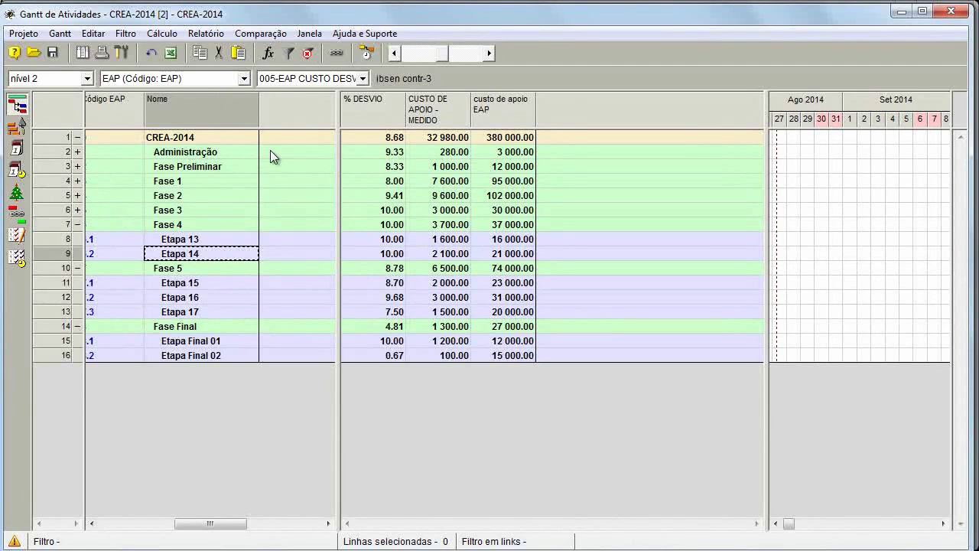
Regroup the cost deviation view by the EMPRESA structure, collapse the companies, and select acme's % DESVIO value.
click(243, 78)
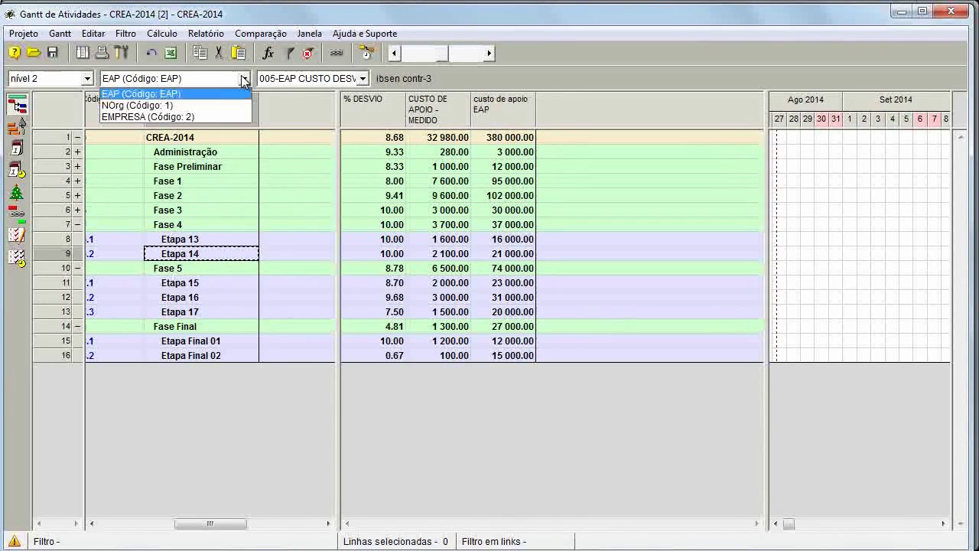
click(192, 116)
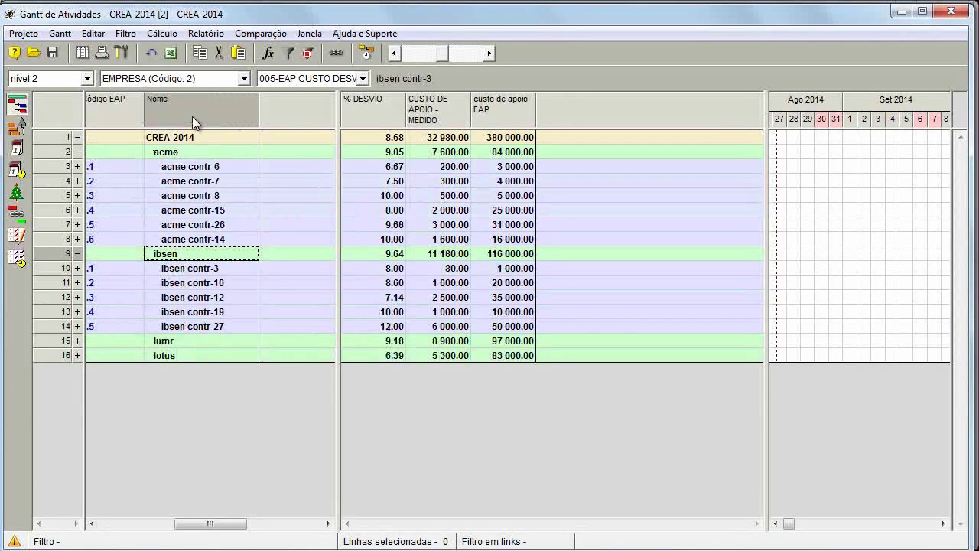
click(77, 152)
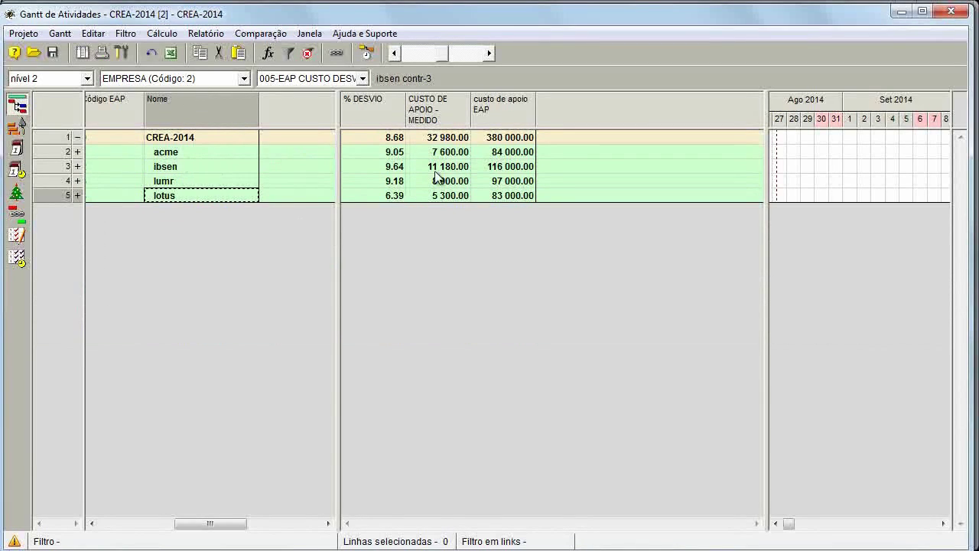
click(397, 156)
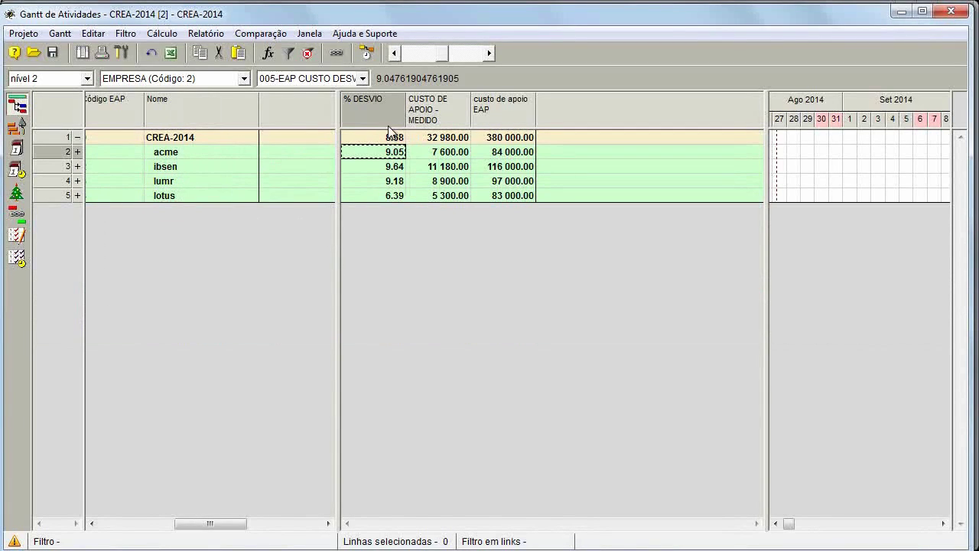
Select lotus's % DESVIO value and regroup the cost deviation view by the NOrg structure.
click(391, 195)
click(245, 78)
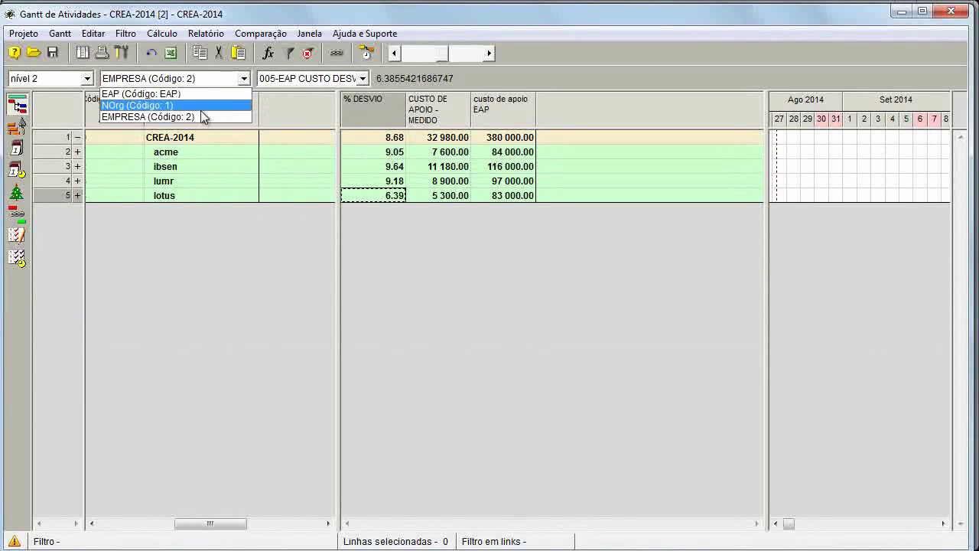
click(191, 105)
Collapse Presidencia DI, DO and DM, and check the % DESVIO values of Presidencia DT and Presidencia DI.
click(78, 166)
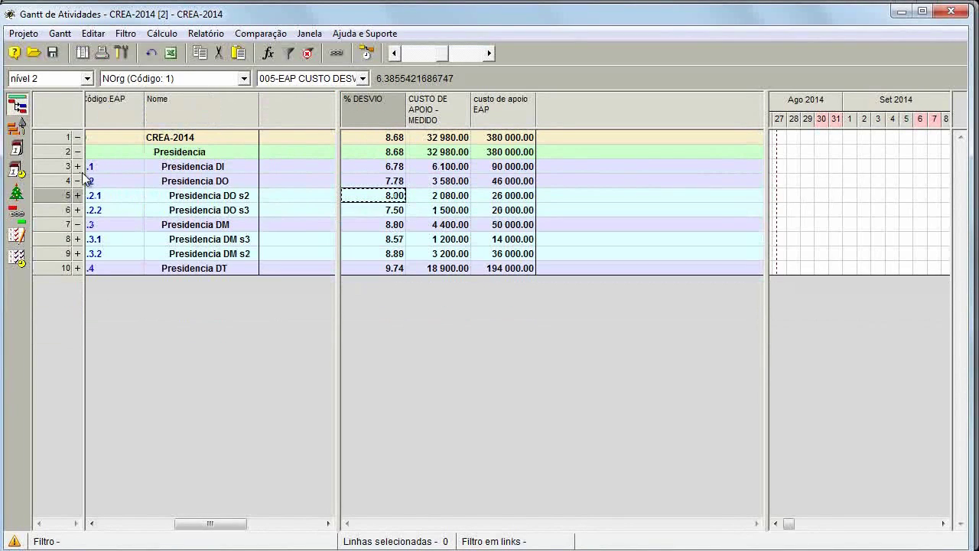
click(77, 180)
click(77, 195)
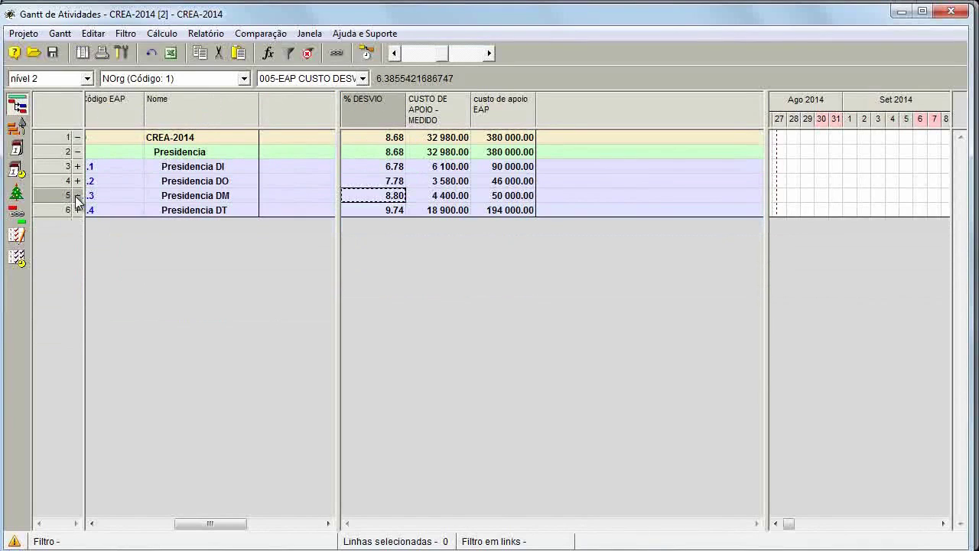
click(376, 210)
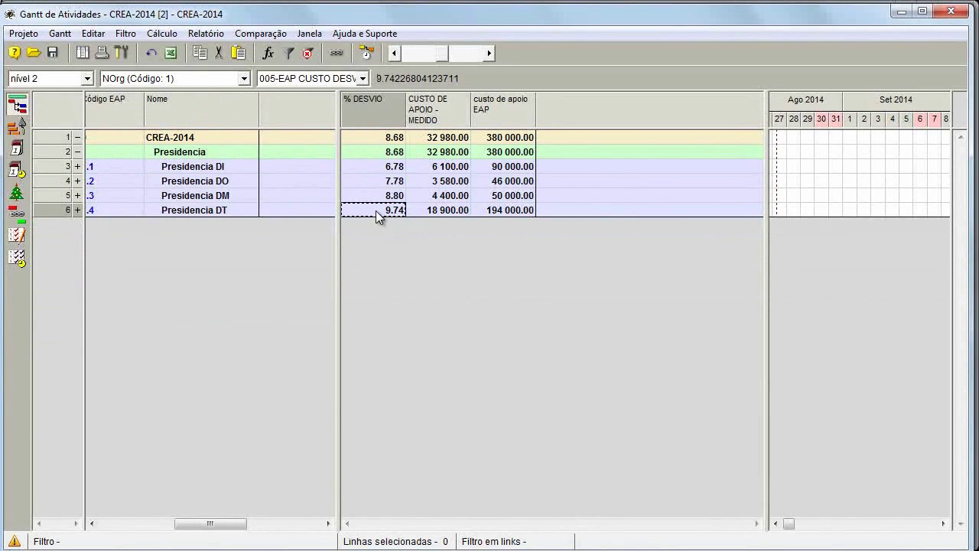
click(398, 169)
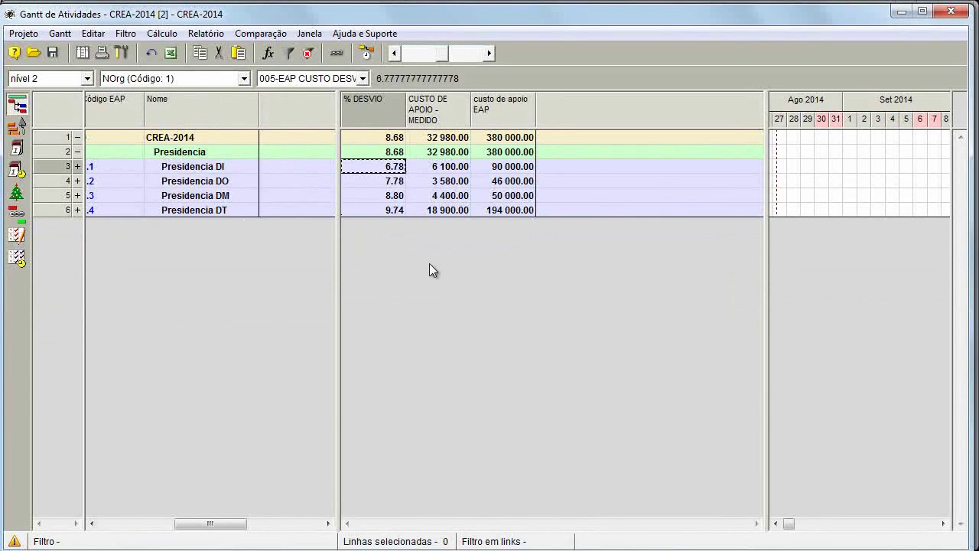
Expand Presidencia DT, DM, DO and DI to show the cost deviation of their subunits.
click(78, 210)
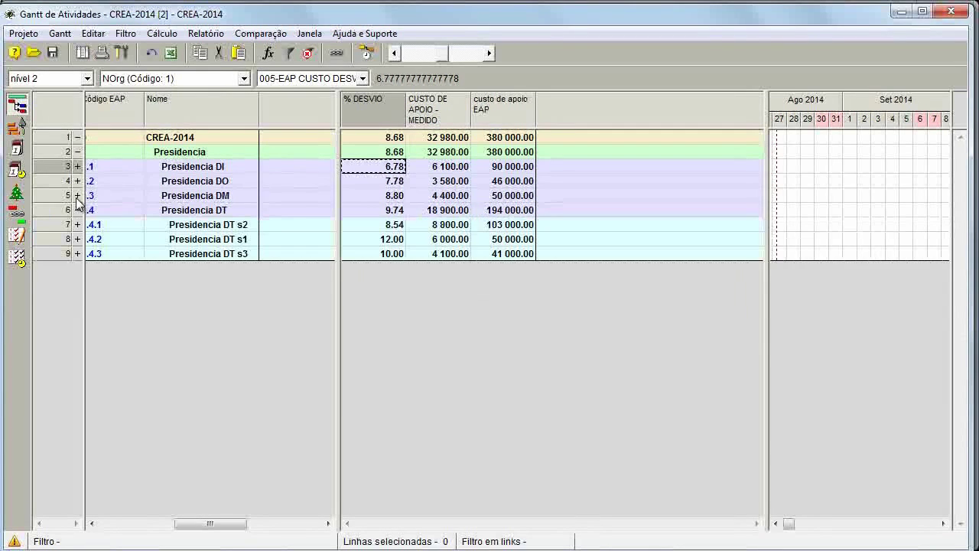
click(77, 195)
click(78, 181)
click(77, 166)
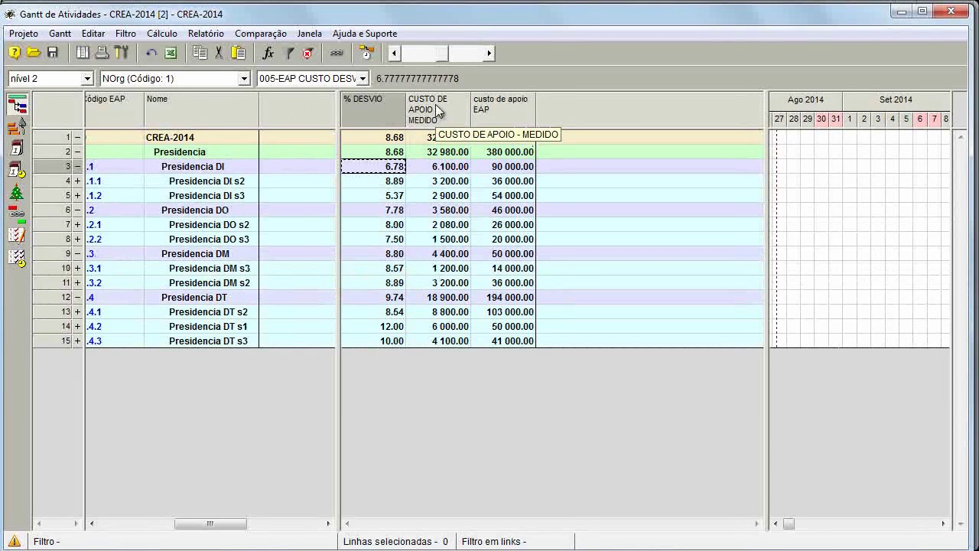